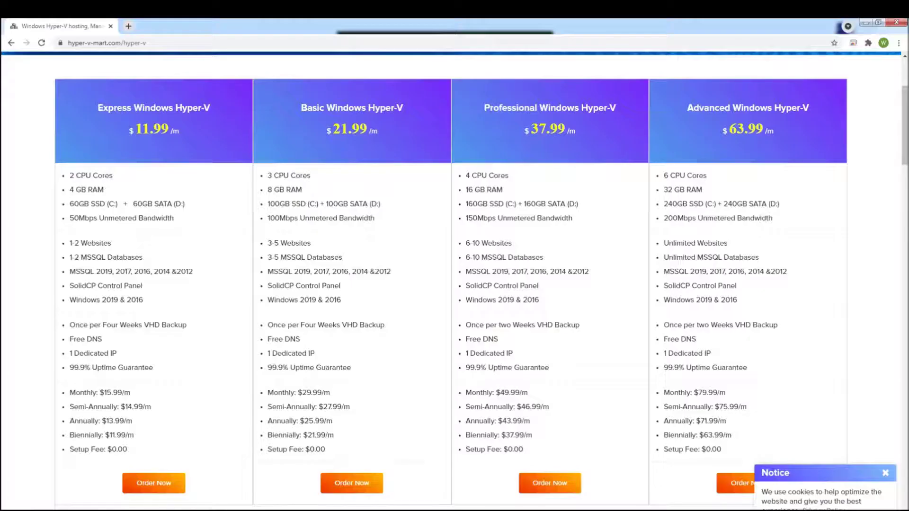
# Examine the Hyper-V Mart home page and the specifications and prices of its Windows Hyper-V hosting plans.
pyautogui.scroll(3, 174, 98)
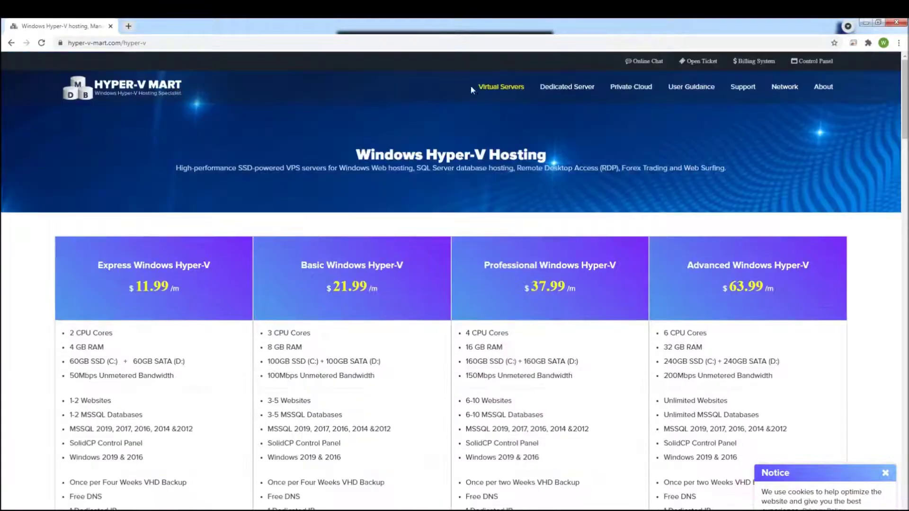
pyautogui.click(86, 92)
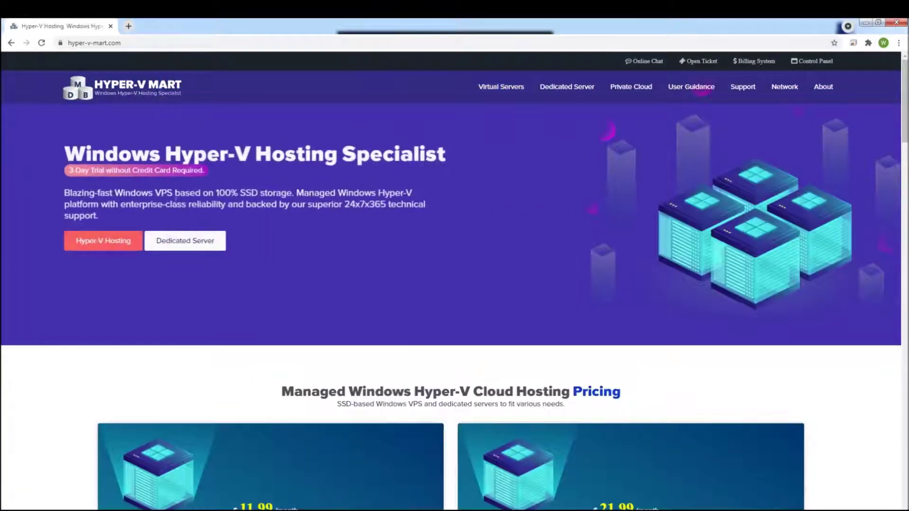
pyautogui.click(102, 242)
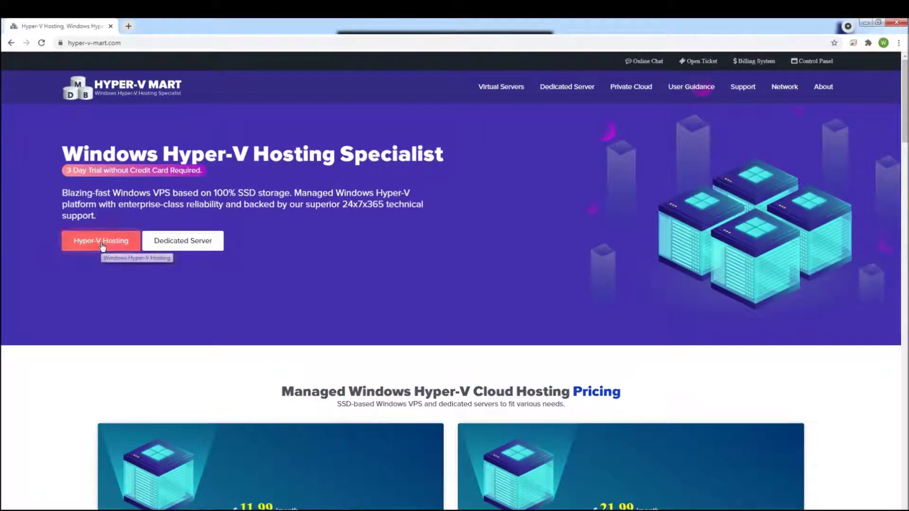
pyautogui.scroll(-3, 161, 224)
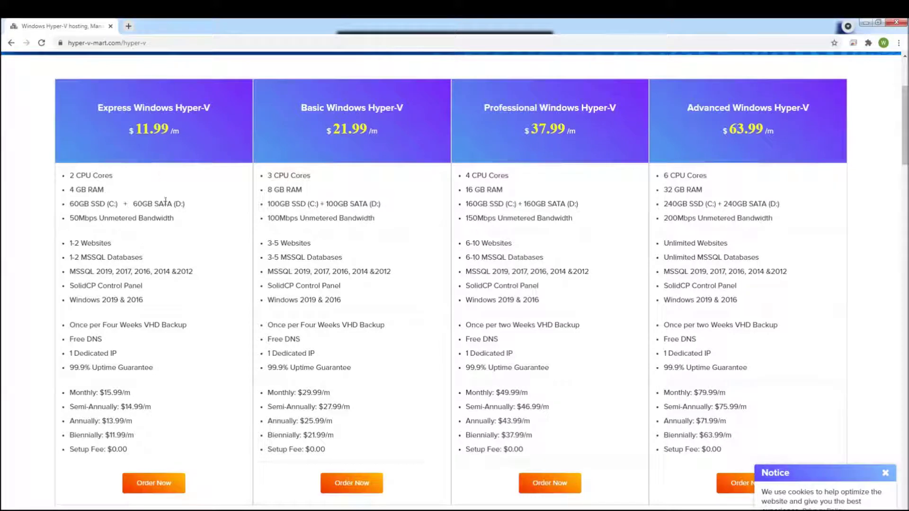
pyautogui.scroll(3, 170, 192)
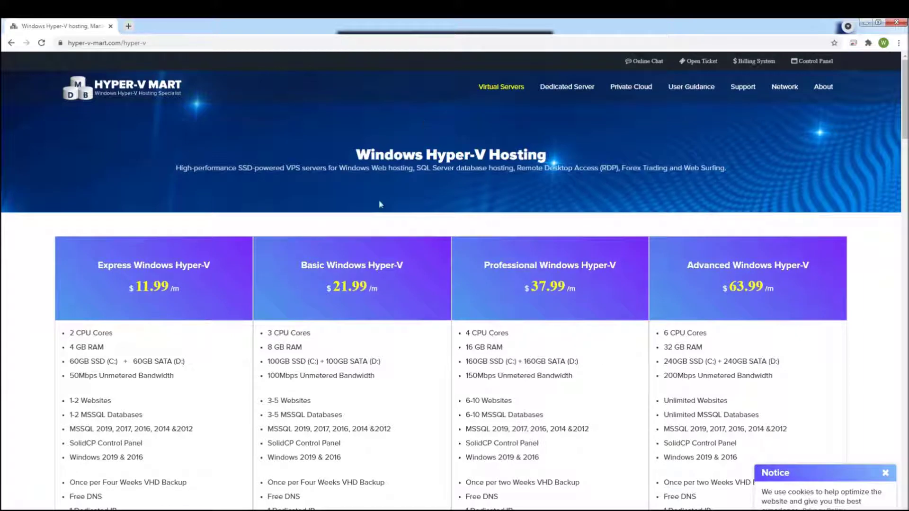
pyautogui.scroll(-2, 170, 279)
pyautogui.scroll(-1, 171, 282)
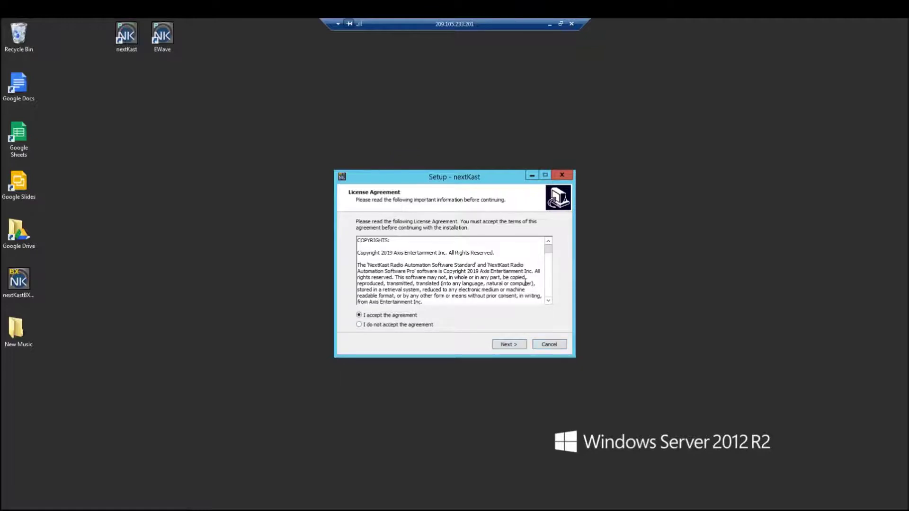
# Cancel the nextKast setup at the license agreement and exit the installer.
pyautogui.click(549, 345)
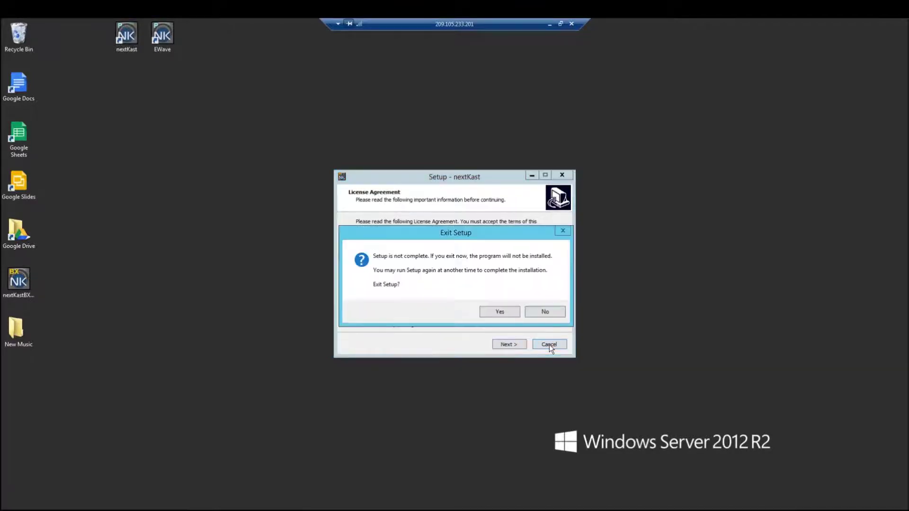
pyautogui.click(510, 310)
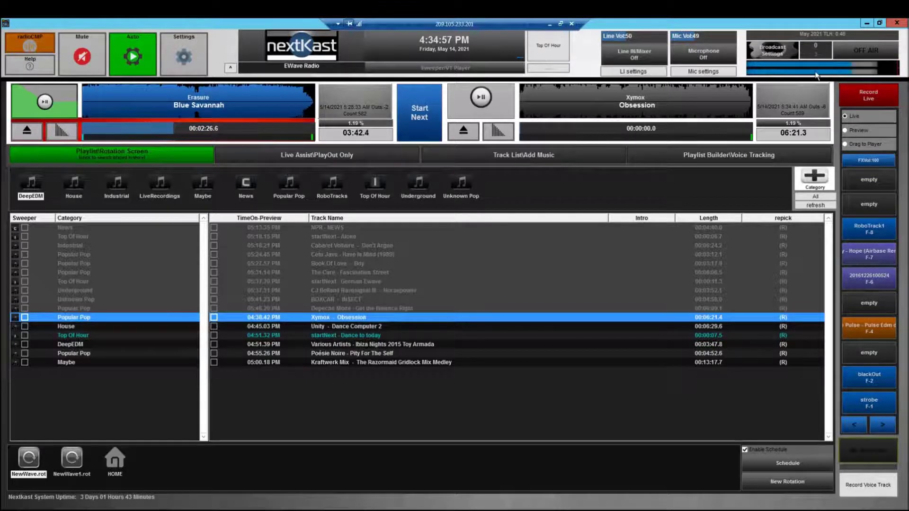
# Save the Shoutcast/Icecast broadcast settings with the No Sound Card option enabled.
pyautogui.click(786, 53)
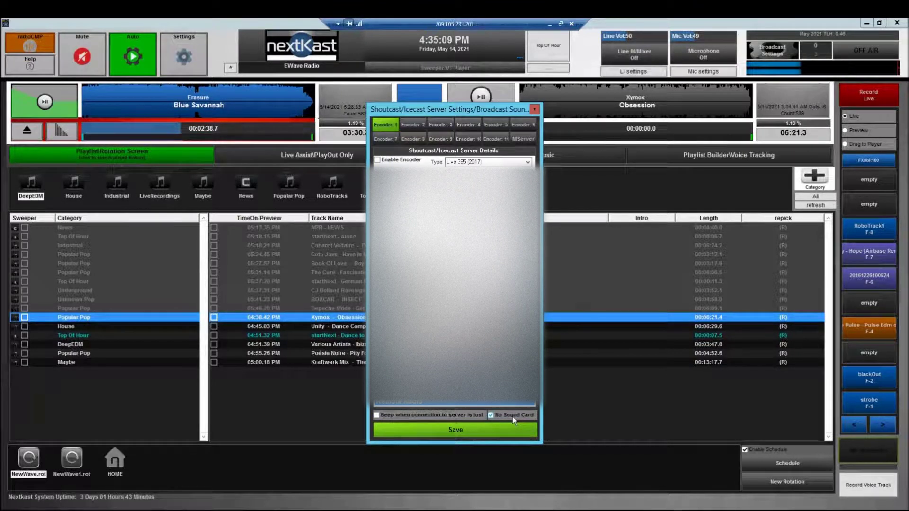
pyautogui.click(534, 109)
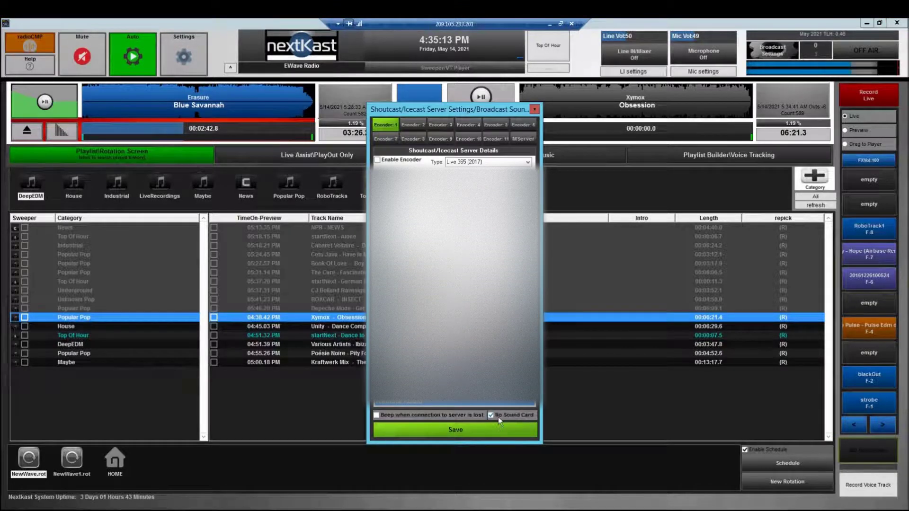
pyautogui.click(495, 431)
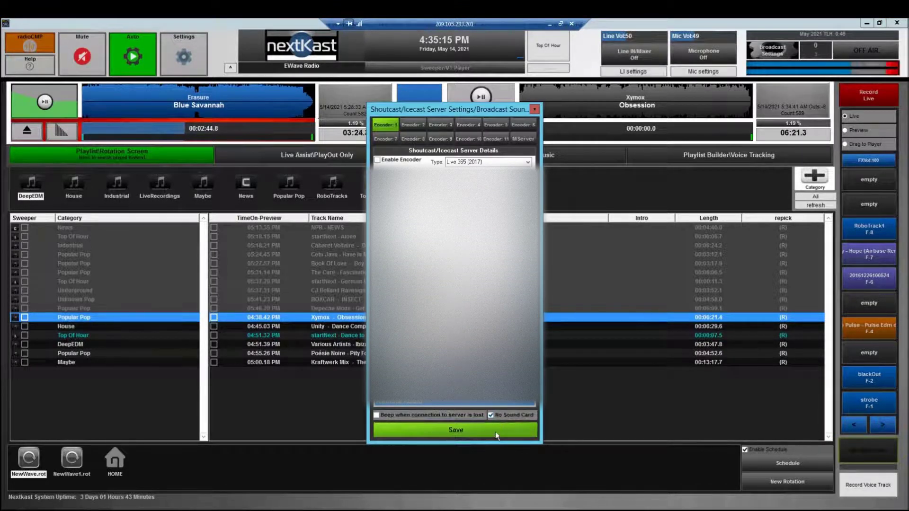
pyautogui.click(521, 429)
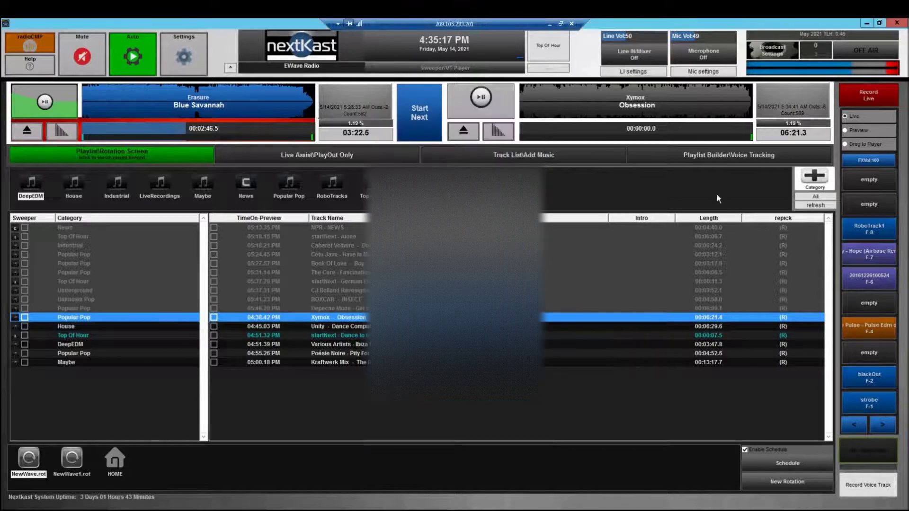
# Close the running nextKast program and relaunch the EWave station from the desktop.
pyautogui.click(895, 23)
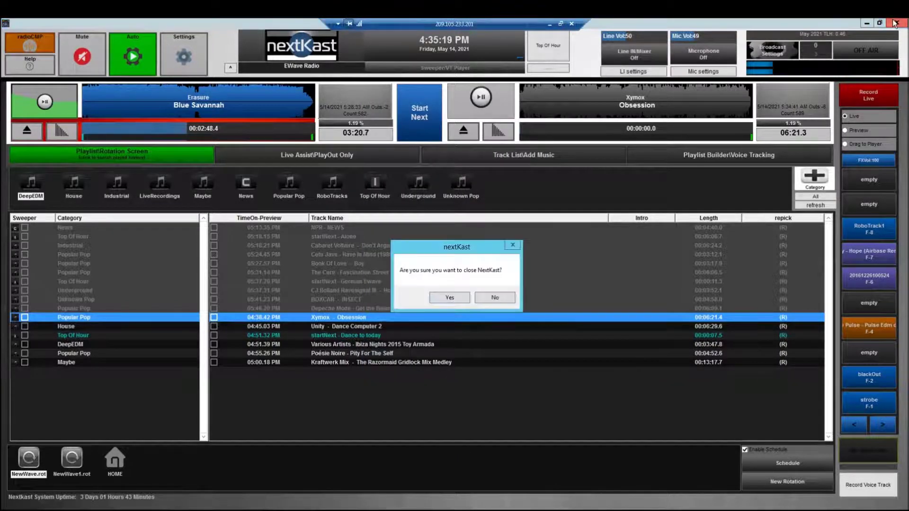
pyautogui.click(445, 296)
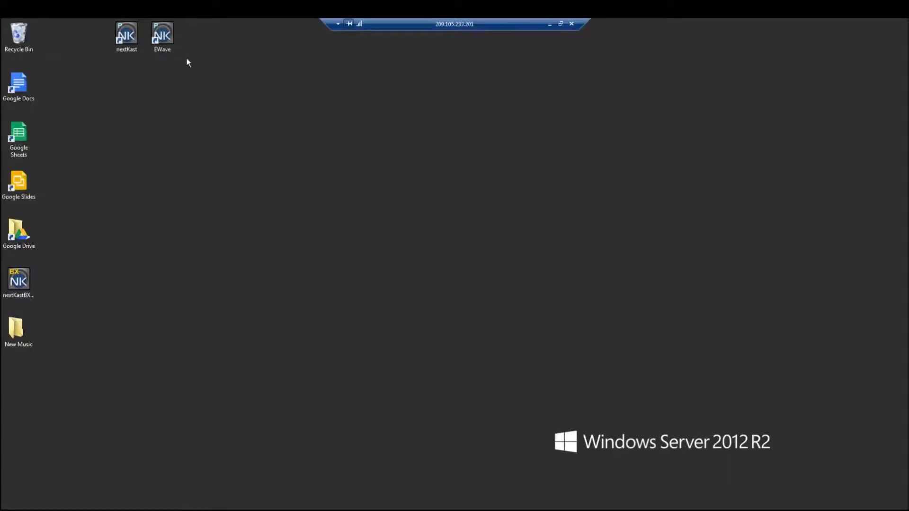
pyautogui.doubleClick(163, 35)
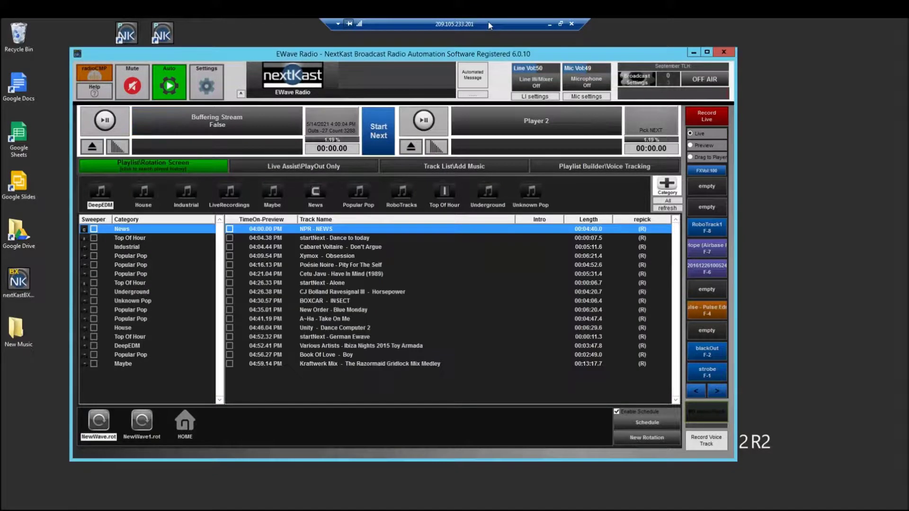
pyautogui.doubleClick(488, 22)
pyautogui.moveTo(456, 39); pyautogui.dragTo(410, 41)
pyautogui.click(737, 39)
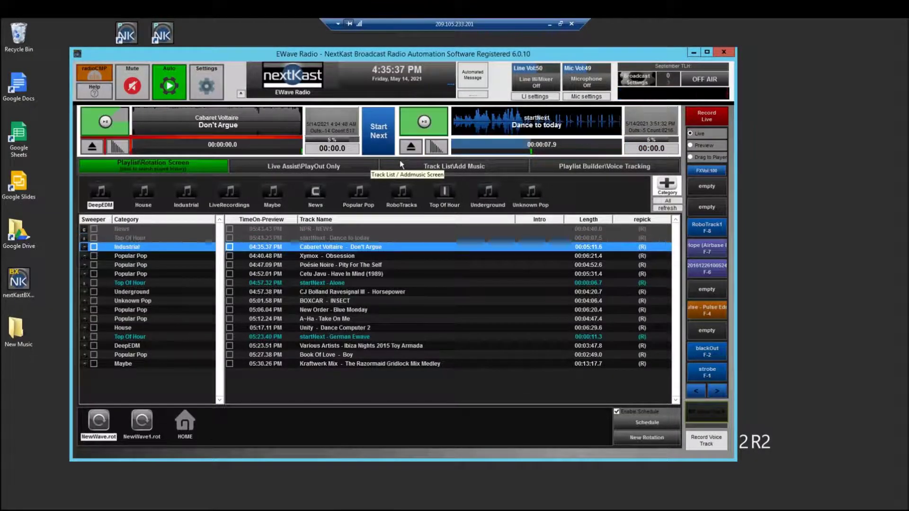
# Recheck the No Sound Card option in the broadcast server settings, close them and put the station on air.
pyautogui.click(636, 79)
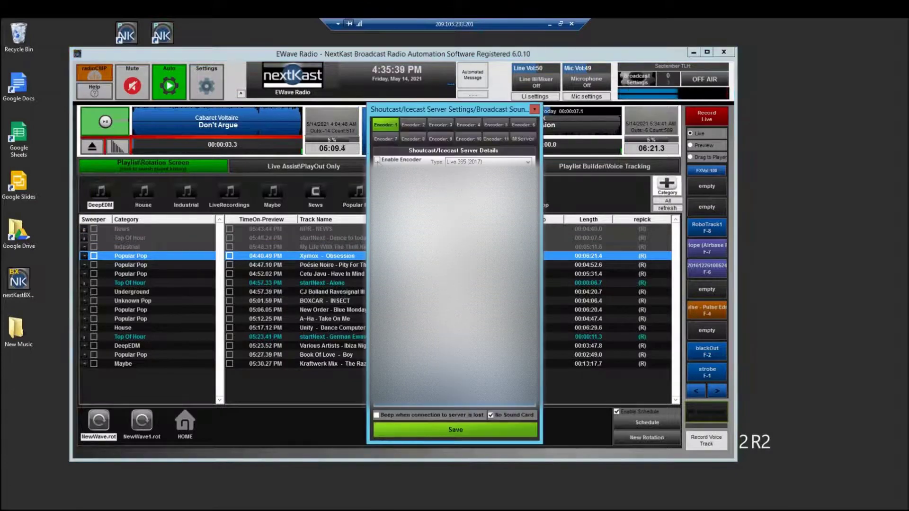
pyautogui.click(534, 109)
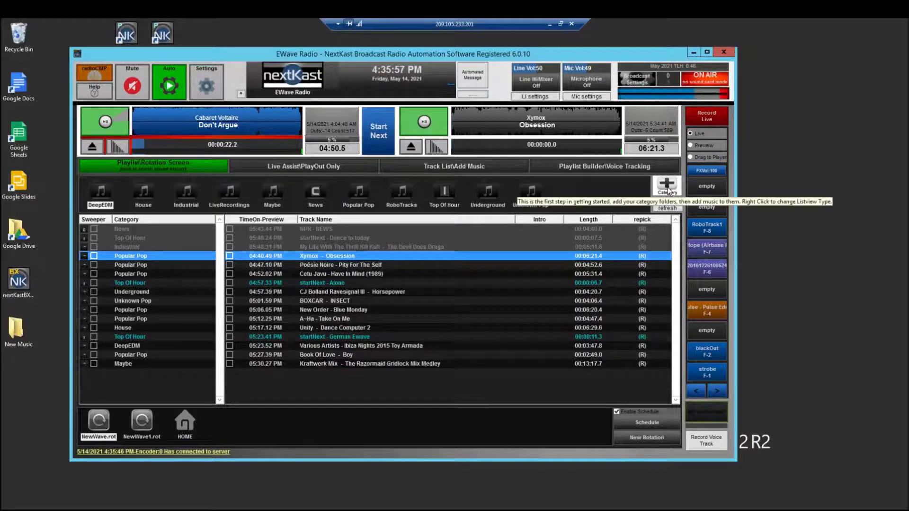
# Create a new music category named "test" with random order enabled.
pyautogui.click(667, 186)
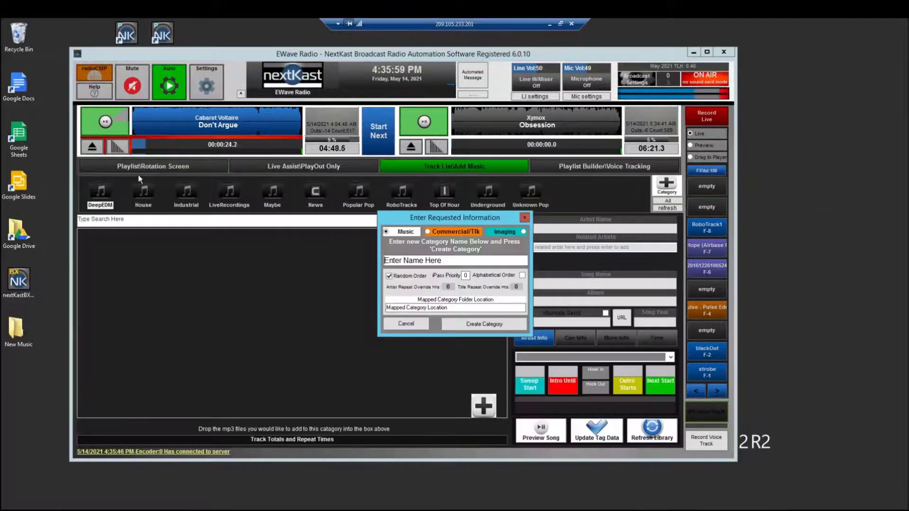
pyautogui.click(385, 260)
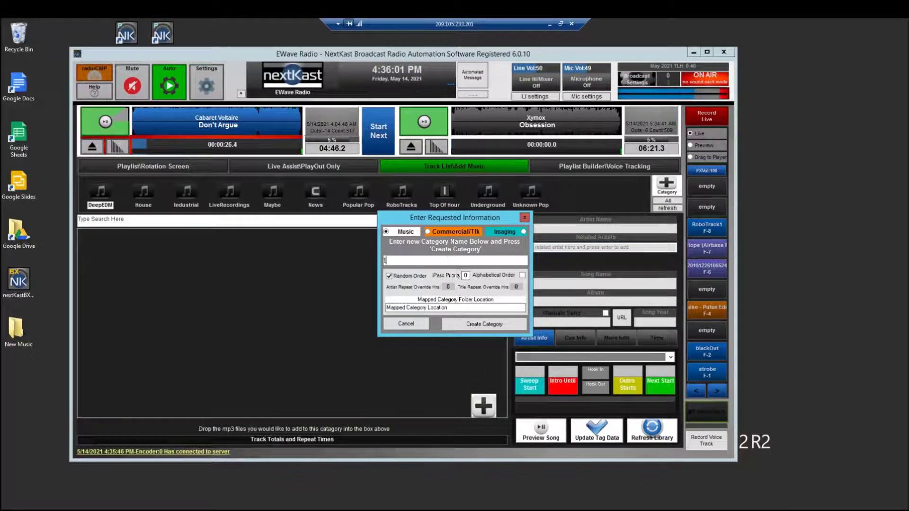
pyautogui.write('twst')
pyautogui.press('BackSpace')
pyautogui.press('BackSpace')
pyautogui.press('BackSpace')
pyautogui.write('e')
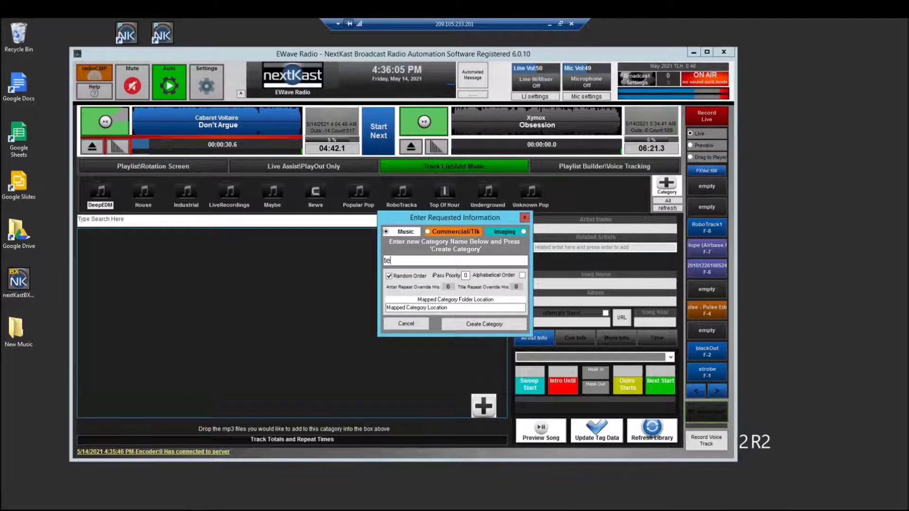
pyautogui.write('st')
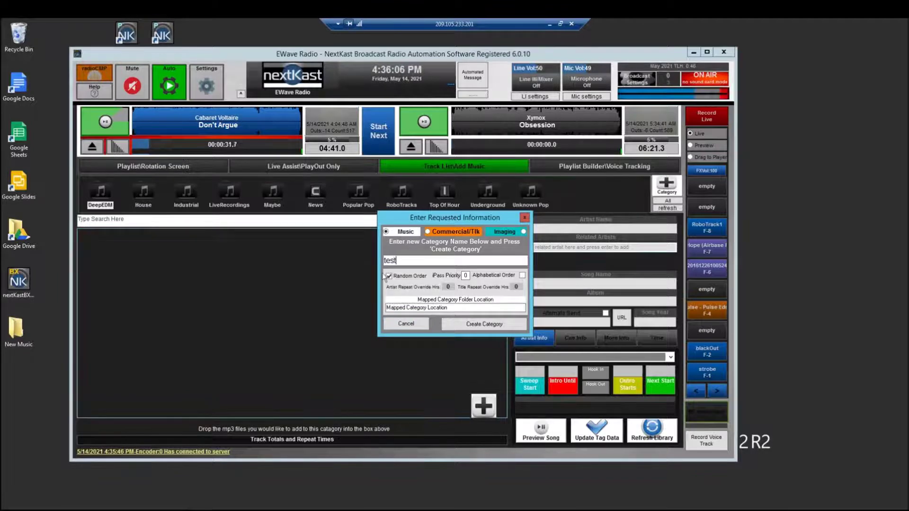
pyautogui.click(461, 322)
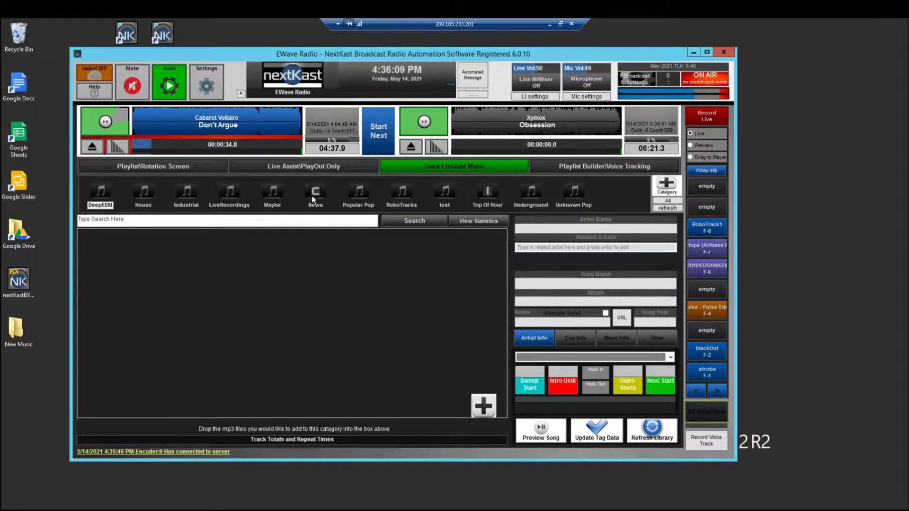
# Start adding music to the test category and browse to ARadioStationMusic > Hot Top40 on the shared drive D on AXIS-PC.
pyautogui.click(443, 192)
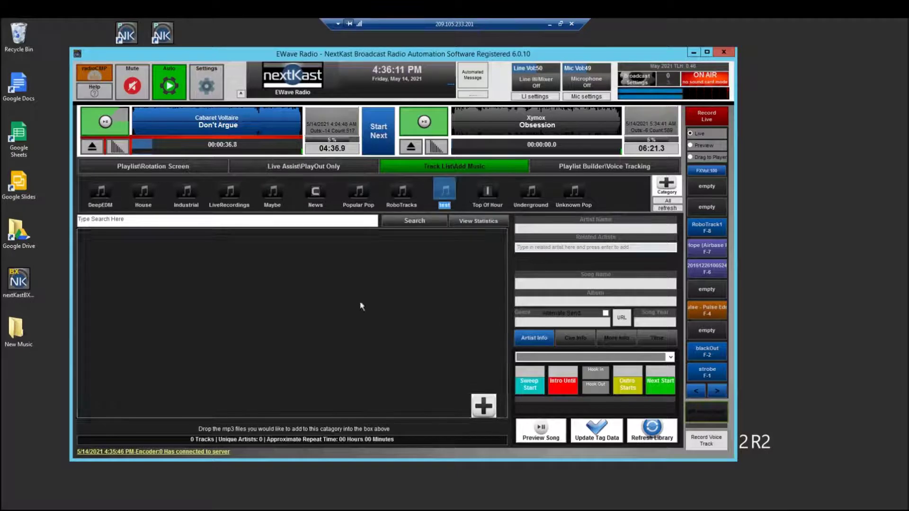
pyautogui.click(483, 406)
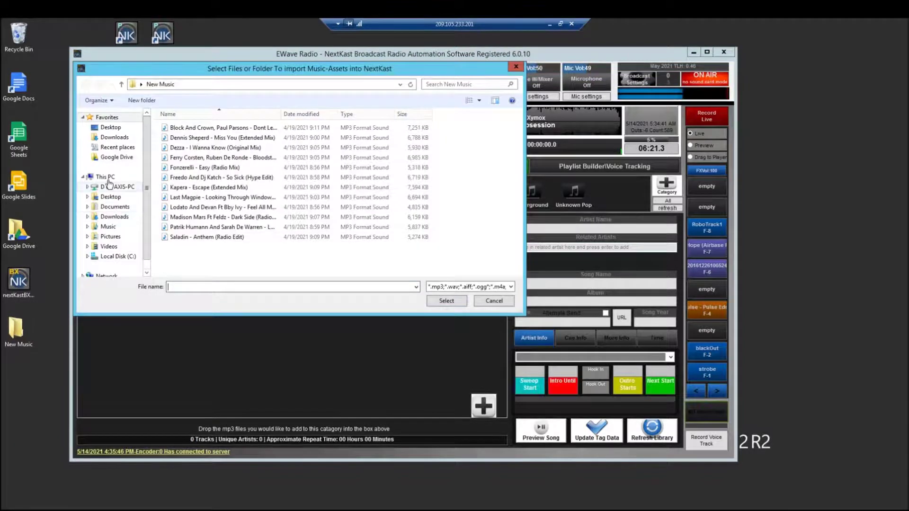
pyautogui.click(107, 188)
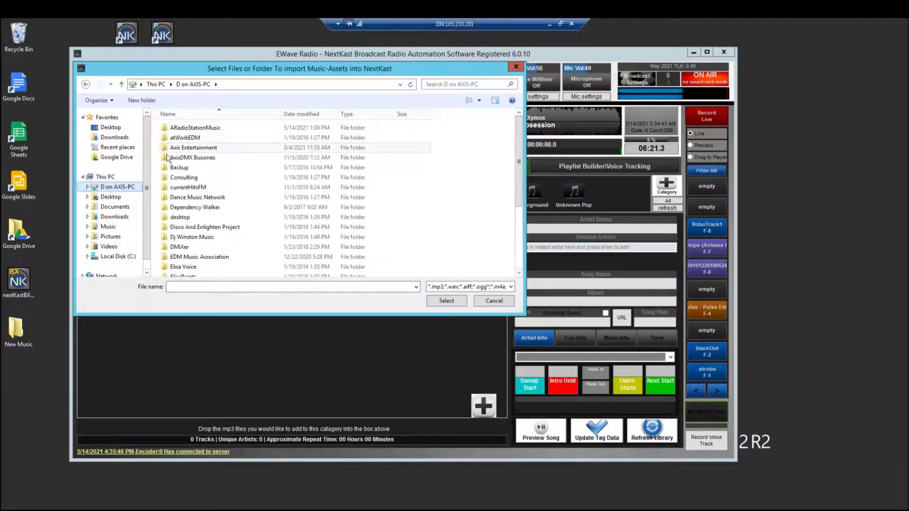
pyautogui.doubleClick(184, 129)
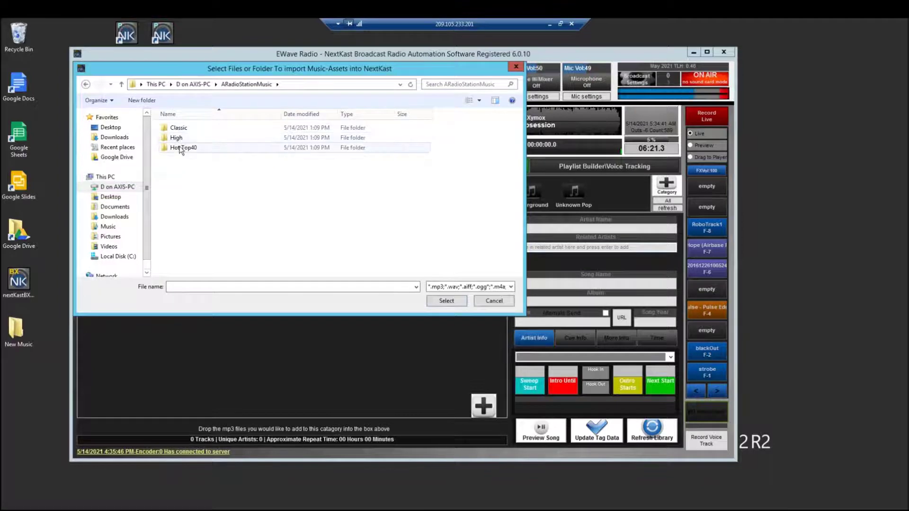
pyautogui.click(180, 148)
pyautogui.doubleClick(180, 148)
# Import all tracks from "A R I Z O N A - I Was Wrong" through "Epicfail Ft Nomi - Flame By (Original Mix)".
pyautogui.click(178, 125)
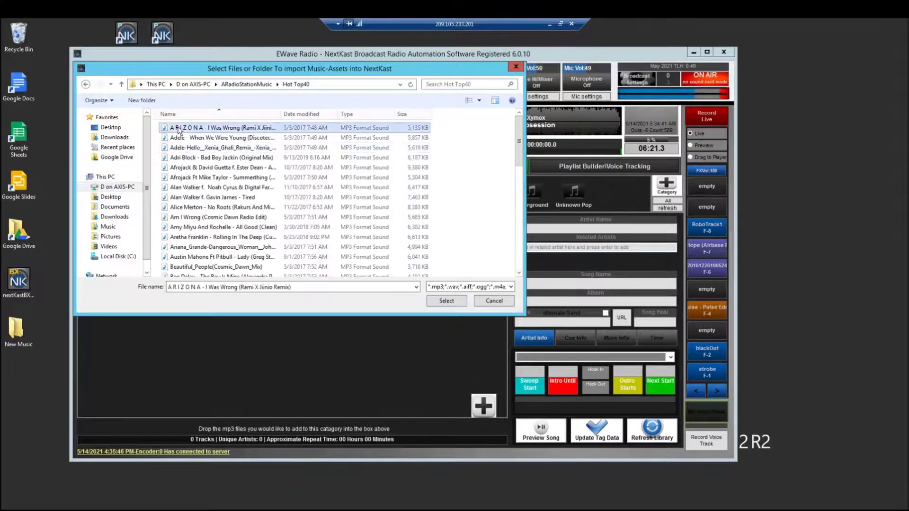
pyautogui.scroll(-1, 210, 215)
pyautogui.scroll(-15, 211, 215)
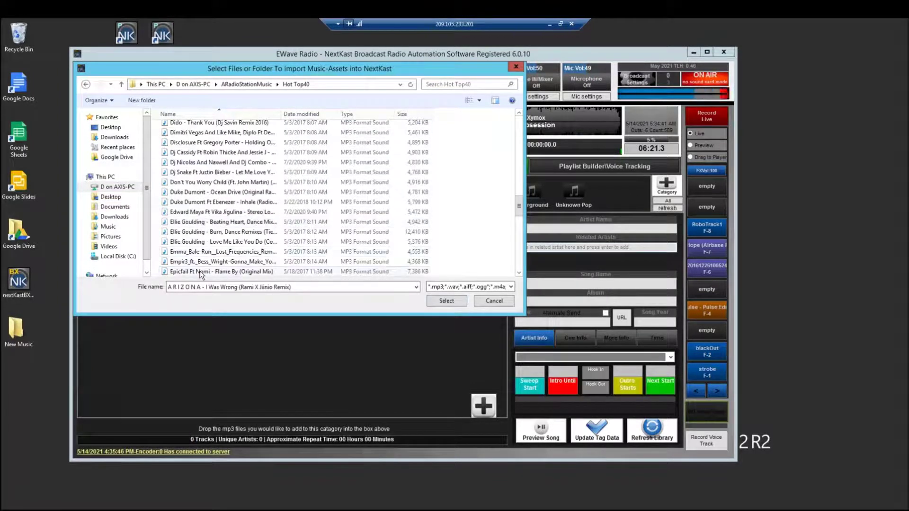
pyautogui.keyDown('shift'); pyautogui.click(201, 273); pyautogui.keyUp('shift')
pyautogui.click(453, 300)
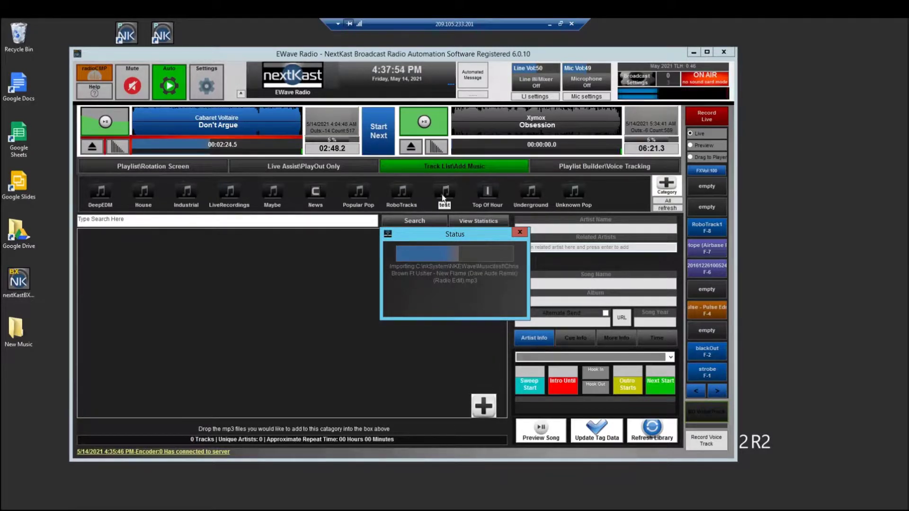
# Review the Backup / Restore Setup option in the NextKast settings and close the settings window.
pyautogui.click(205, 85)
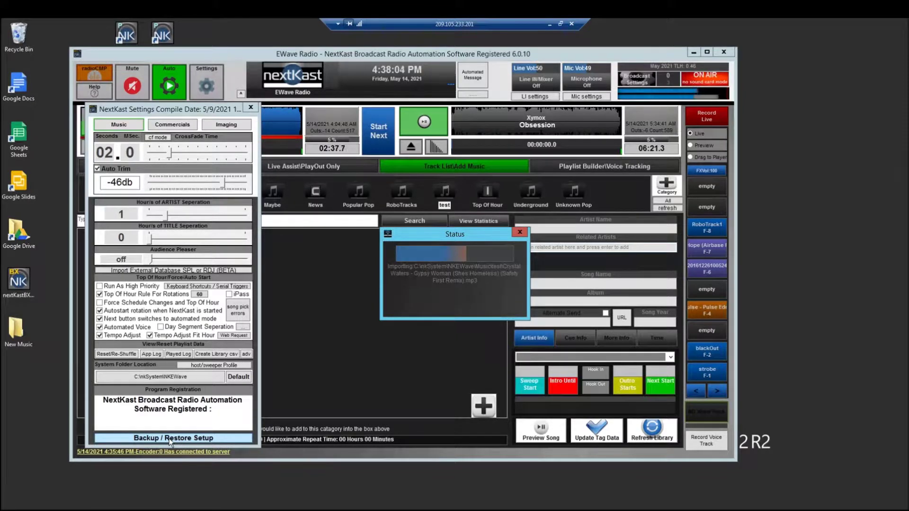
pyautogui.click(250, 108)
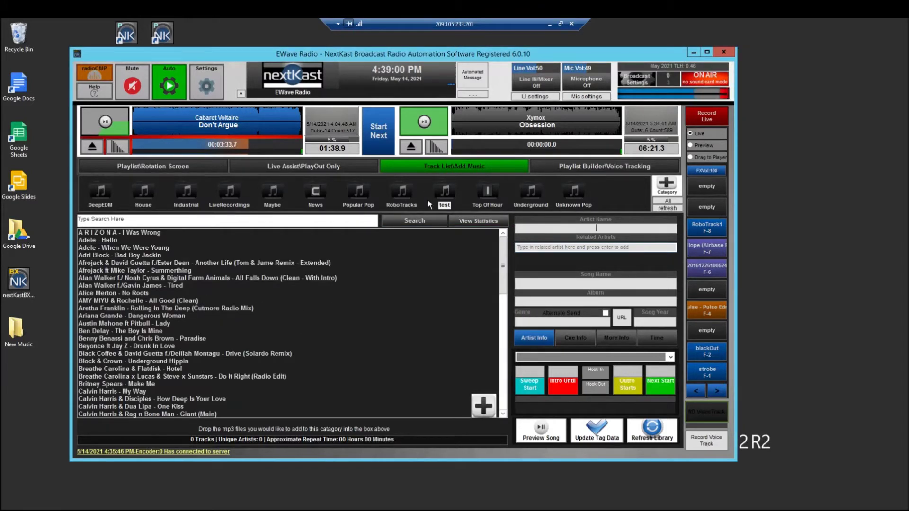
# Check the list of imported tracks in the test category.
pyautogui.click(441, 193)
pyautogui.moveTo(501, 258)
pyautogui.mouseDown()
pyautogui.moveTo(501, 376)
pyautogui.moveTo(506, 244)
pyautogui.mouseUp()
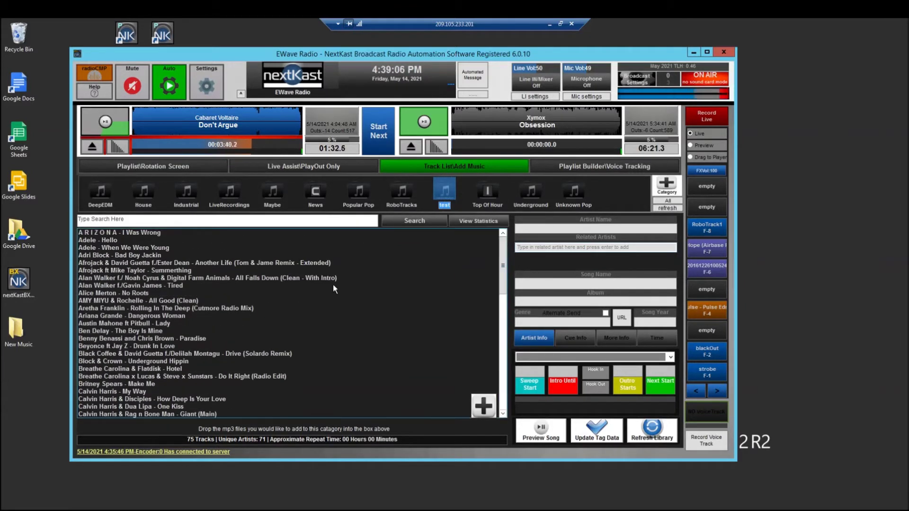